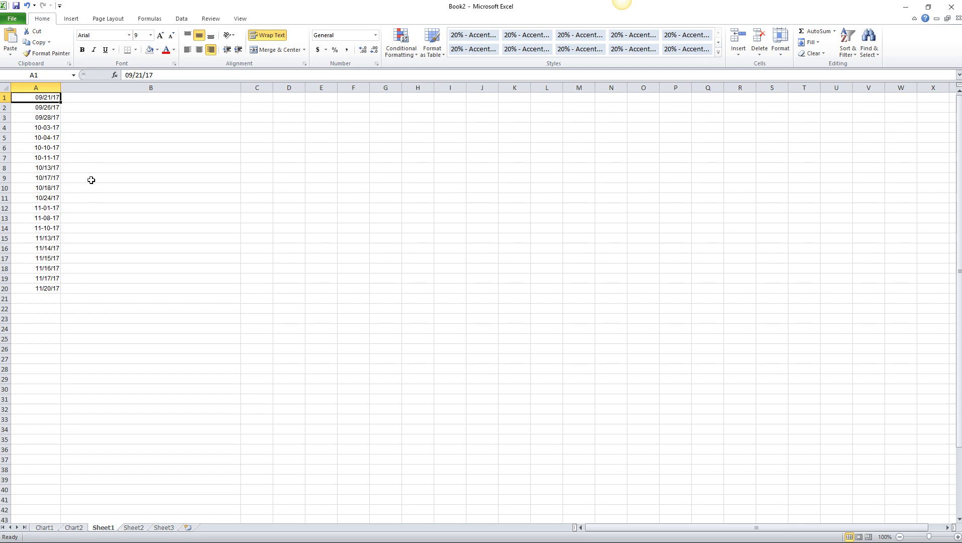
Select column A's dates and start the Text to Columns wizard from the Data tab.
{"action": "left_click", "coordinate": [38, 88]}
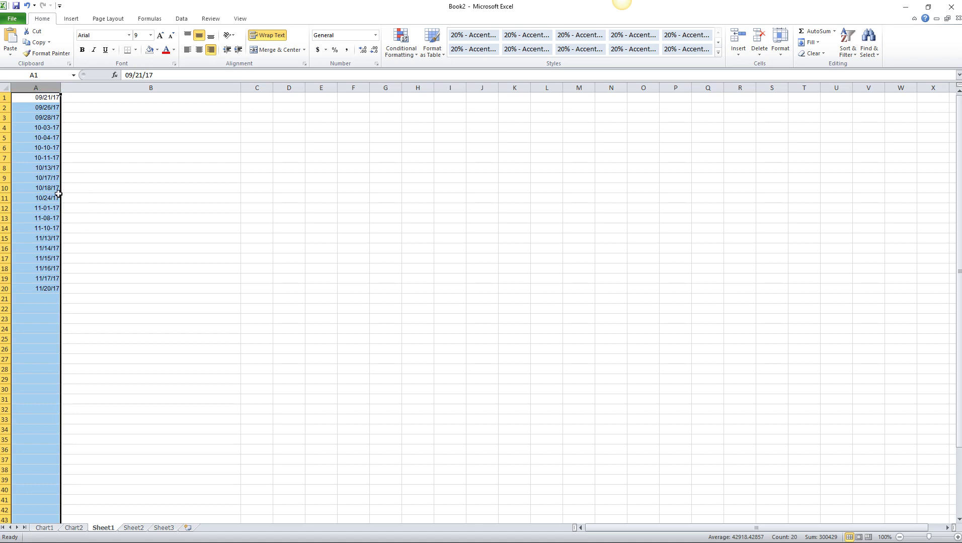
{"action": "left_click", "coordinate": [182, 20]}
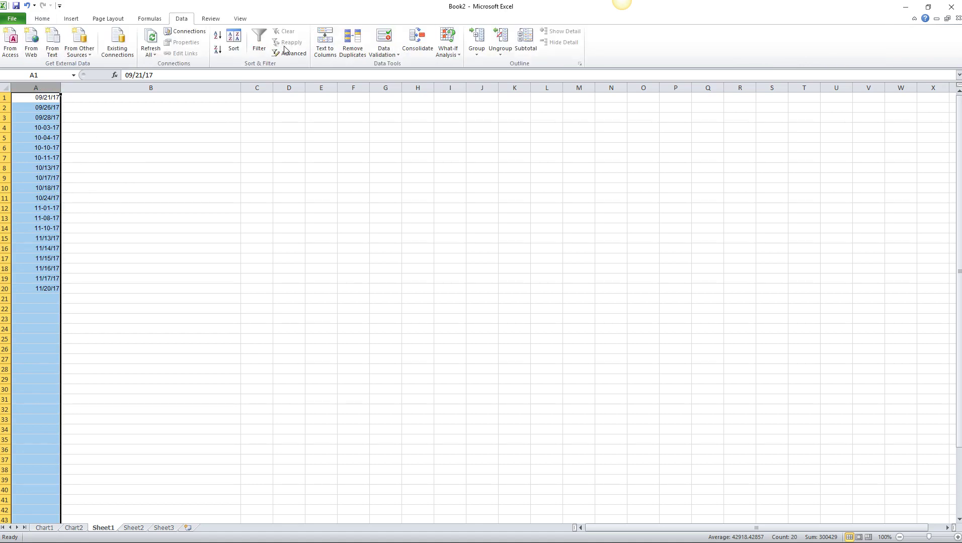
{"action": "left_click", "coordinate": [324, 52]}
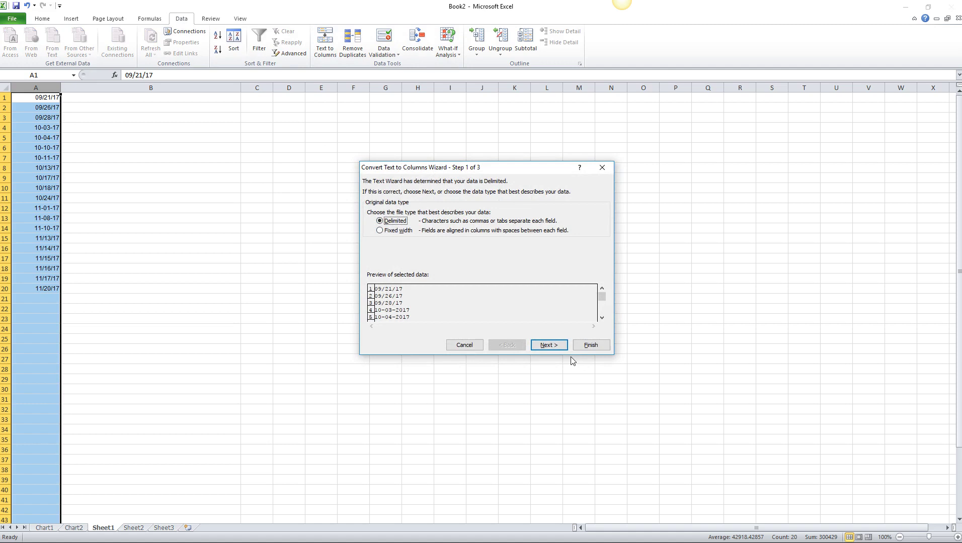
Keep the Delimited type and leave every delimiter unchecked, including Other.
{"action": "left_click", "coordinate": [556, 346]}
{"action": "left_click", "coordinate": [370, 250]}
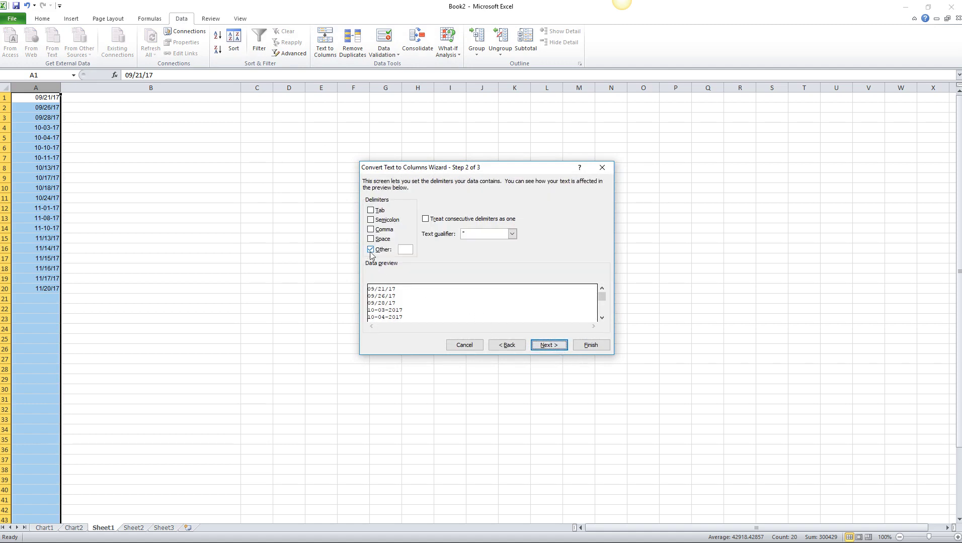
{"action": "left_click", "coordinate": [371, 251]}
Set column A's data format to Date in MDY order and finish the conversion.
{"action": "left_click", "coordinate": [554, 348]}
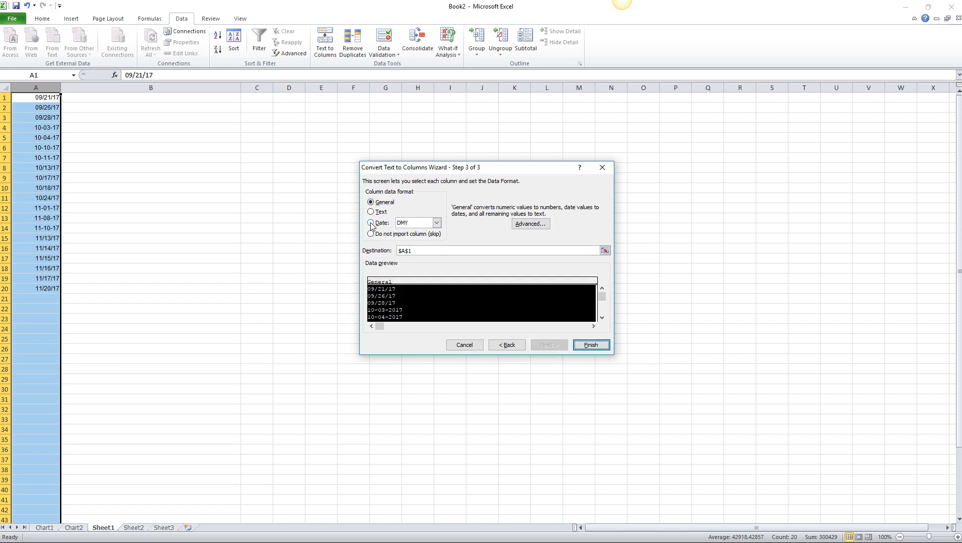
{"action": "left_click", "coordinate": [371, 224]}
{"action": "left_click", "coordinate": [437, 224]}
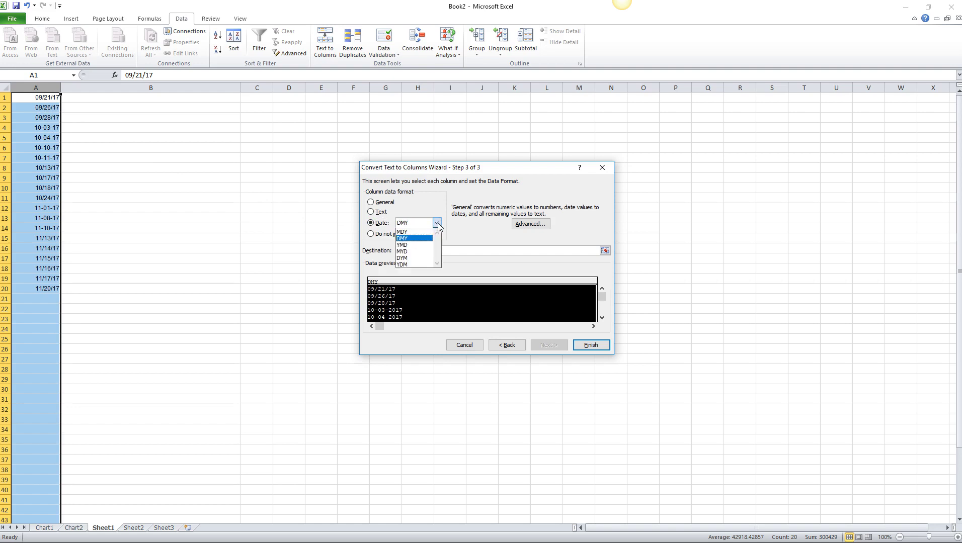
{"action": "left_click", "coordinate": [433, 231]}
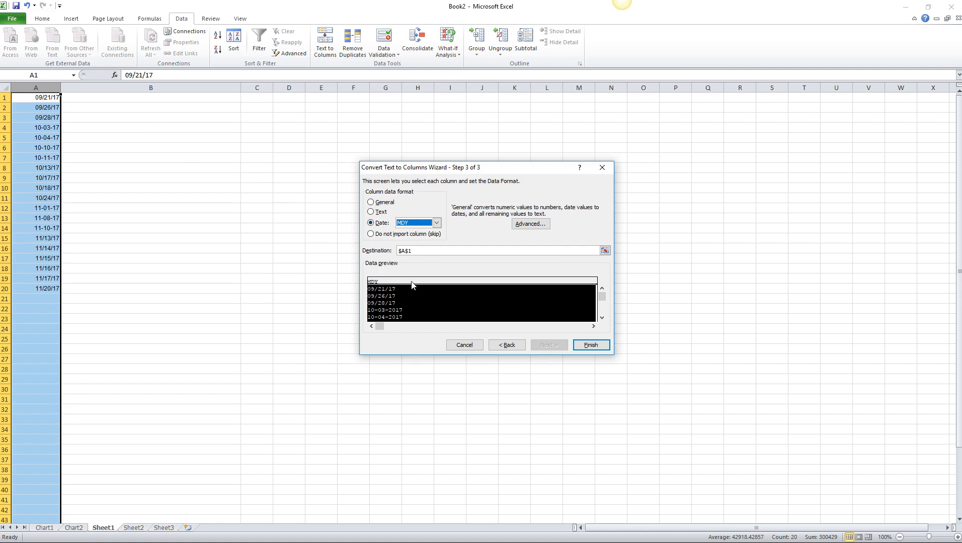
{"action": "left_click", "coordinate": [592, 345]}
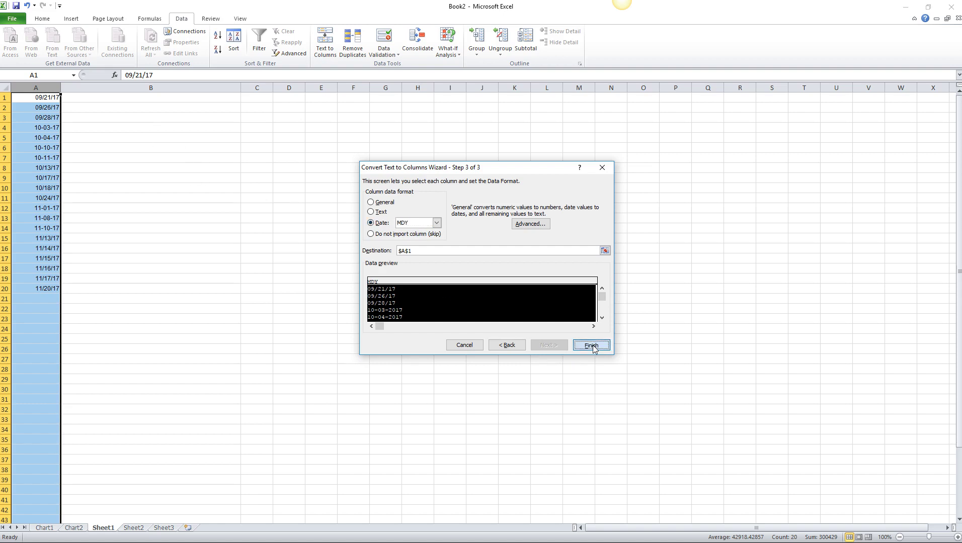